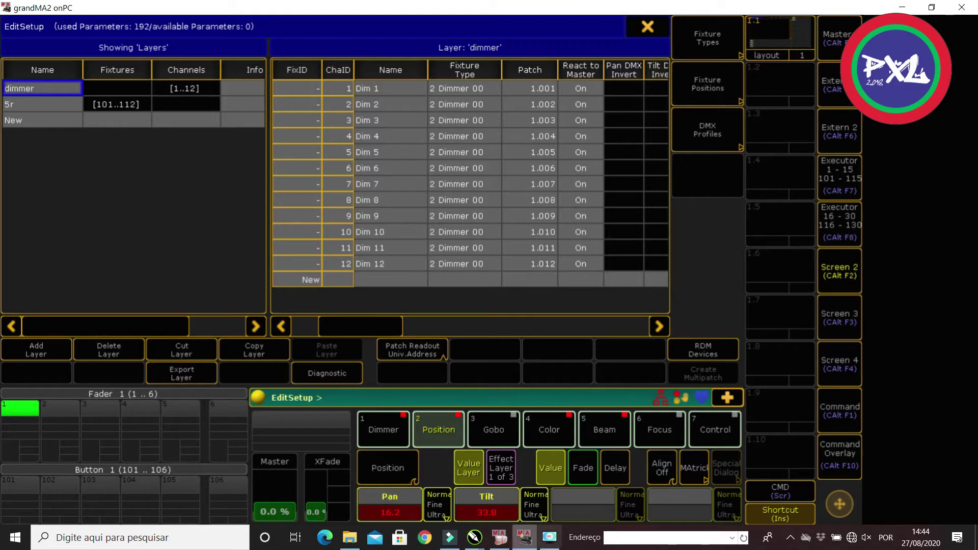
# - Switch to the CorelDRAW document Sem título-3 and draw a tall rectangle about 320 by 776 px in the empty area below the red gradient box
pyautogui.moveTo(524, 546)
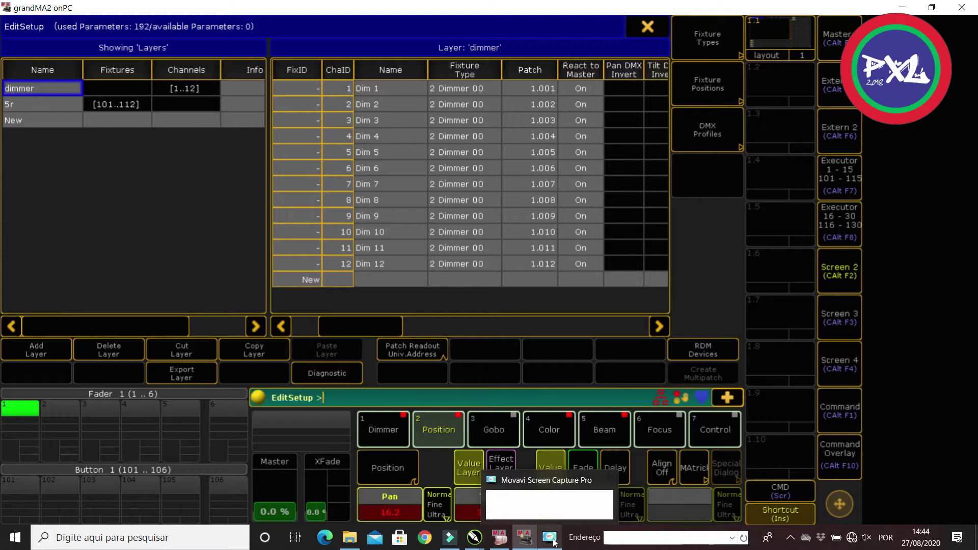
pyautogui.moveTo(473, 539)
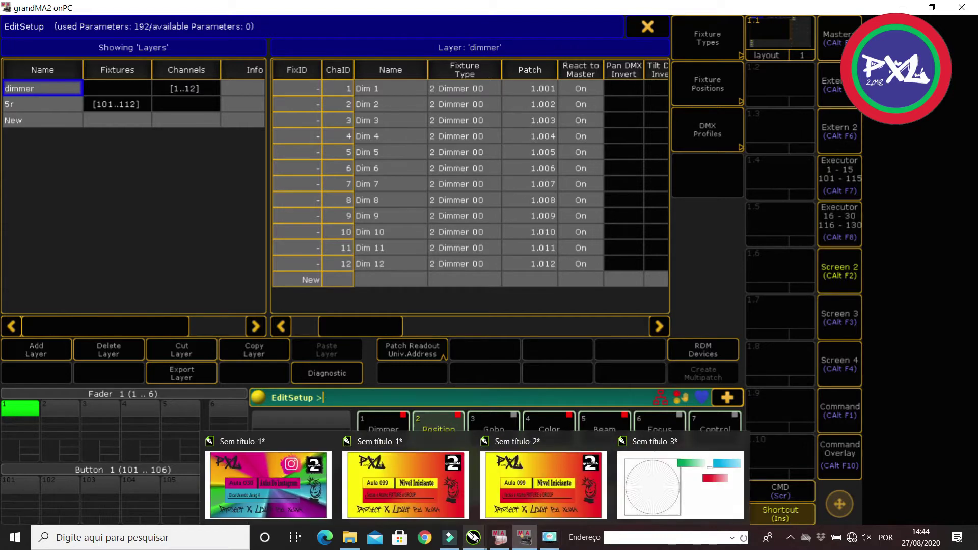
pyautogui.click(637, 501)
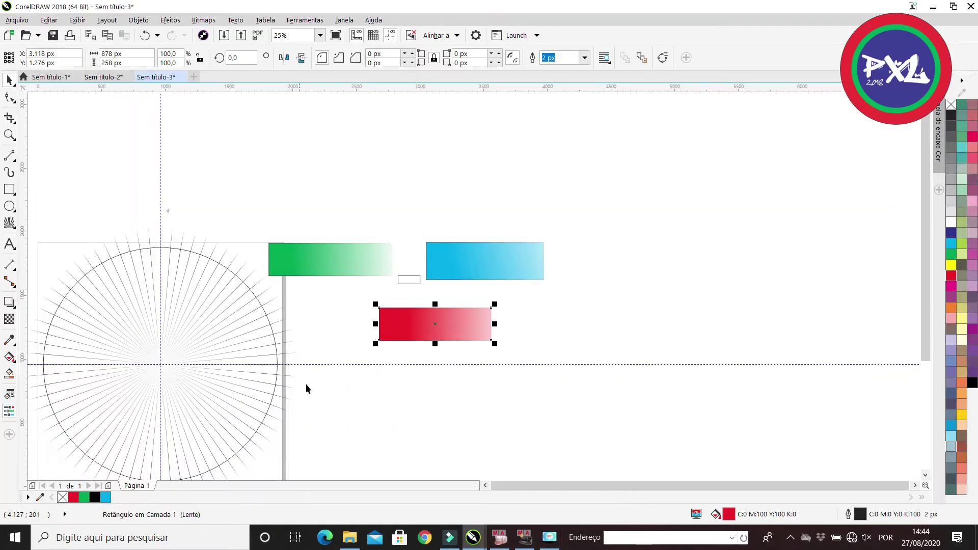
pyautogui.scroll(-3, 921, 207)
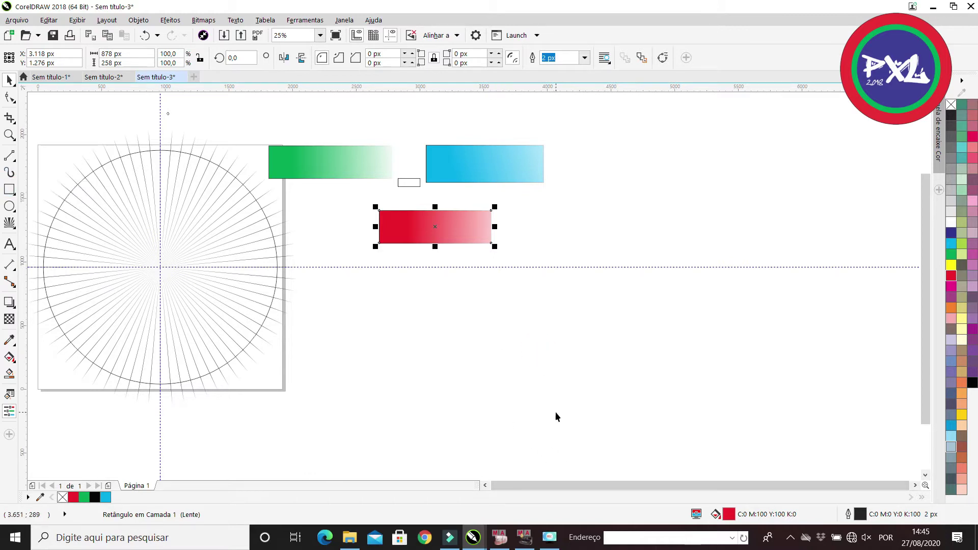
pyautogui.click(9, 189)
pyautogui.moveTo(555, 328); pyautogui.dragTo(596, 426)
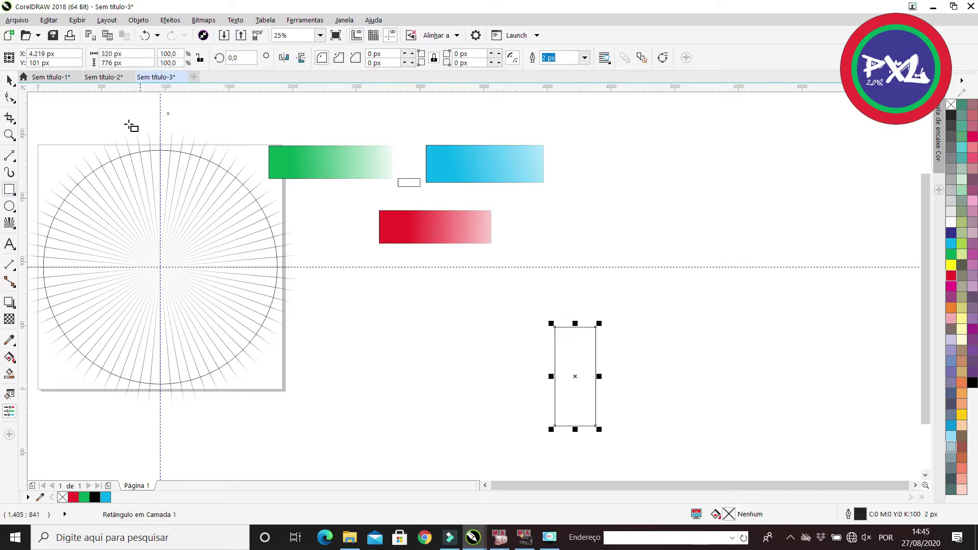
# - Add the text "512" and place it inside the upper end of the tall rectangle
pyautogui.click(9, 244)
pyautogui.click(549, 307)
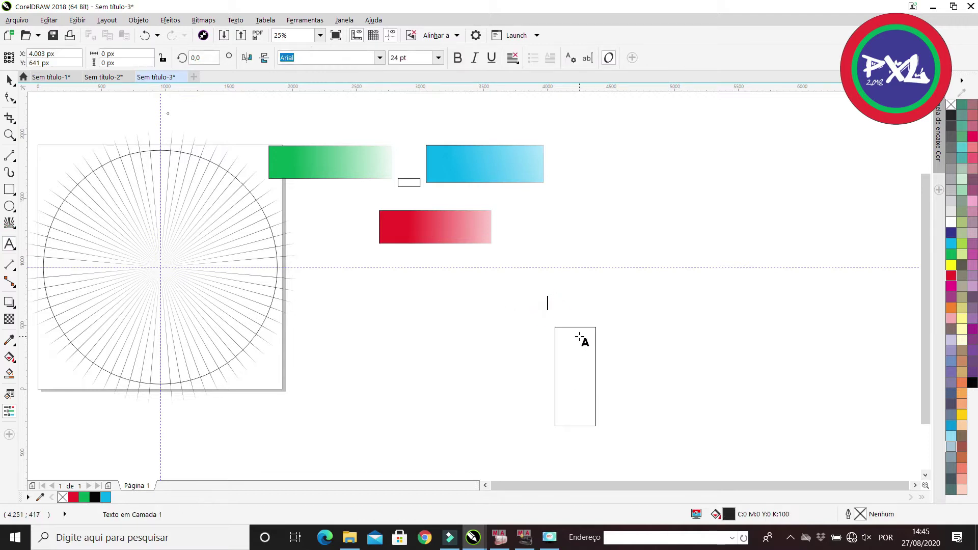
pyautogui.write('512')
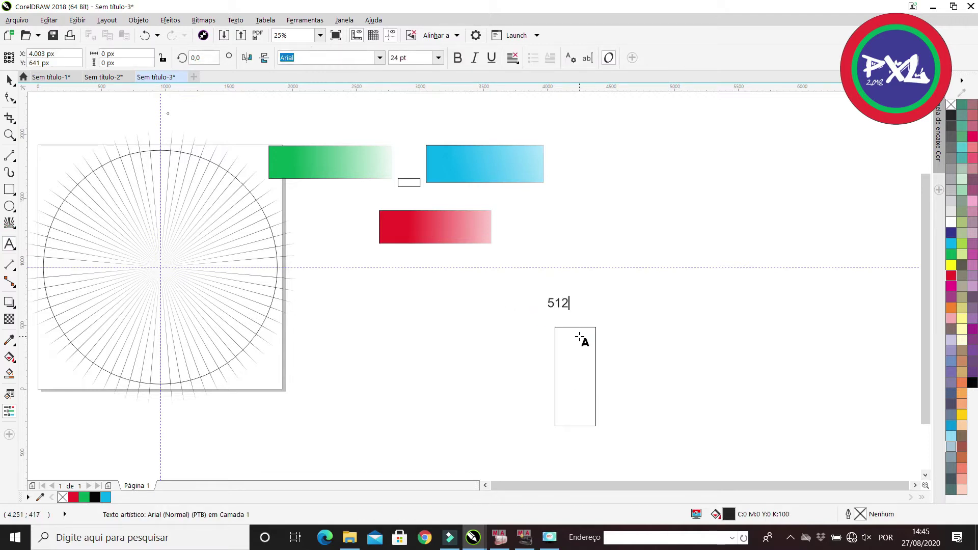
pyautogui.hotkey('ctrl', 'space')
pyautogui.moveTo(557, 303); pyautogui.dragTo(574, 337)
pyautogui.click(467, 338)
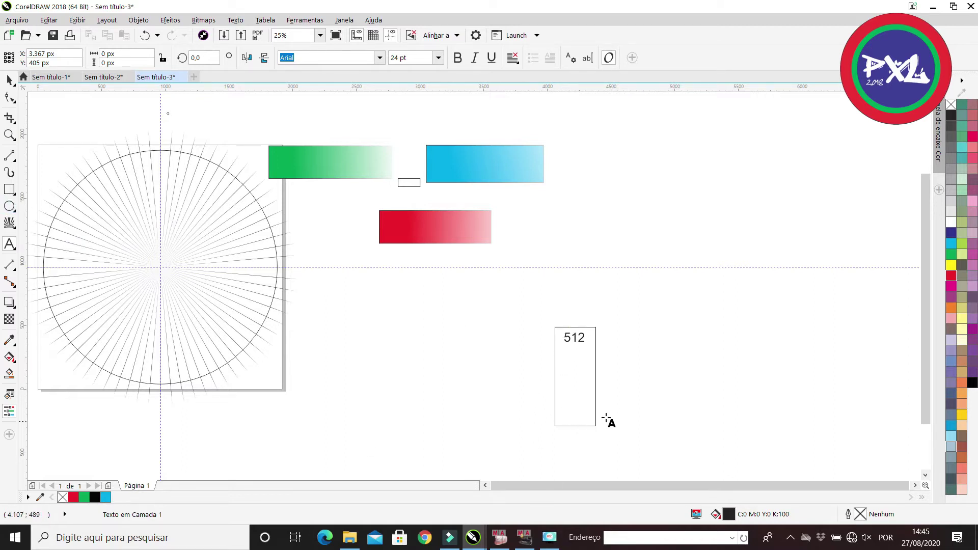
# - Draw a horizontal row of ten small rectangles along the guideline above the 512 rectangle
pyautogui.click(10, 189)
pyautogui.moveTo(512, 255)
pyautogui.mouseDown()
pyautogui.moveTo(530, 284)
pyautogui.moveTo(653, 282)
pyautogui.mouseUp()
pyautogui.moveTo(661, 254)
pyautogui.mouseDown()
pyautogui.moveTo(684, 290)
pyautogui.moveTo(775, 287)
pyautogui.moveTo(788, 263)
pyautogui.moveTo(859, 292)
pyautogui.mouseUp()
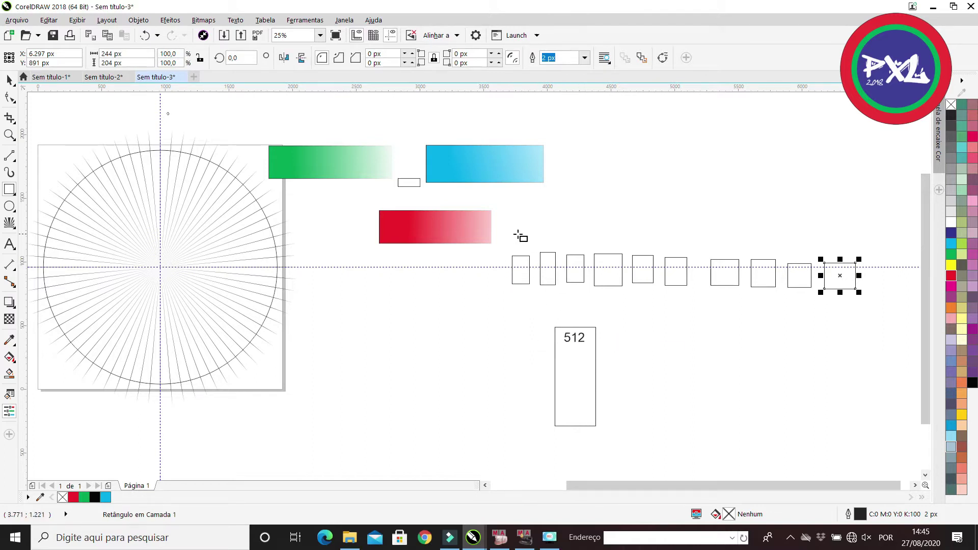
# - Add the text "50" above the first small rectangle of the row and deselect it
pyautogui.click(9, 244)
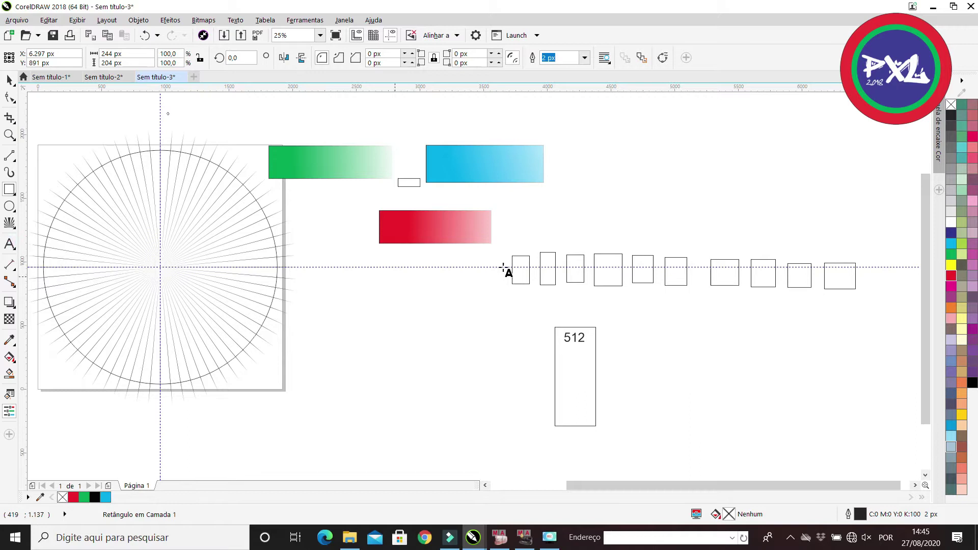
pyautogui.click(511, 233)
pyautogui.write('50')
pyautogui.press('Return')
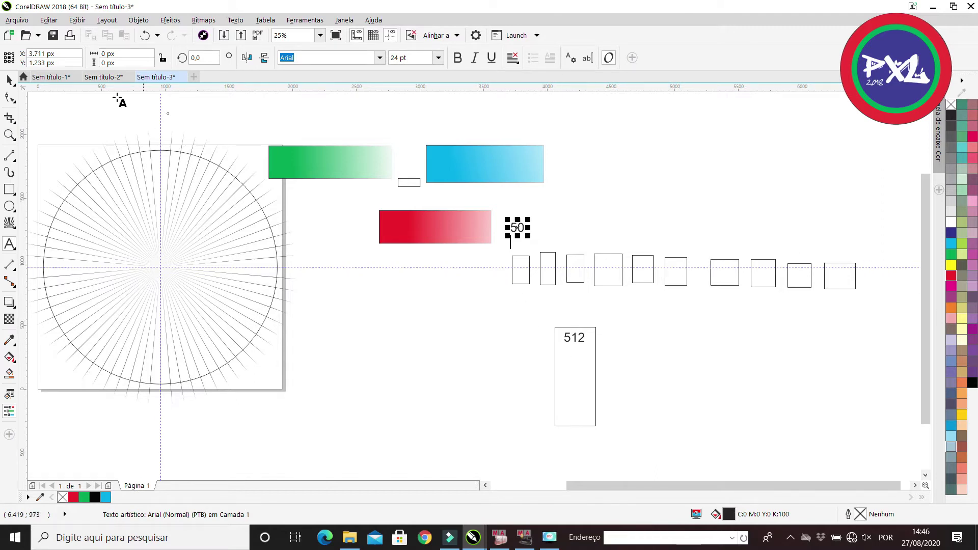
pyautogui.click(10, 81)
pyautogui.click(508, 209)
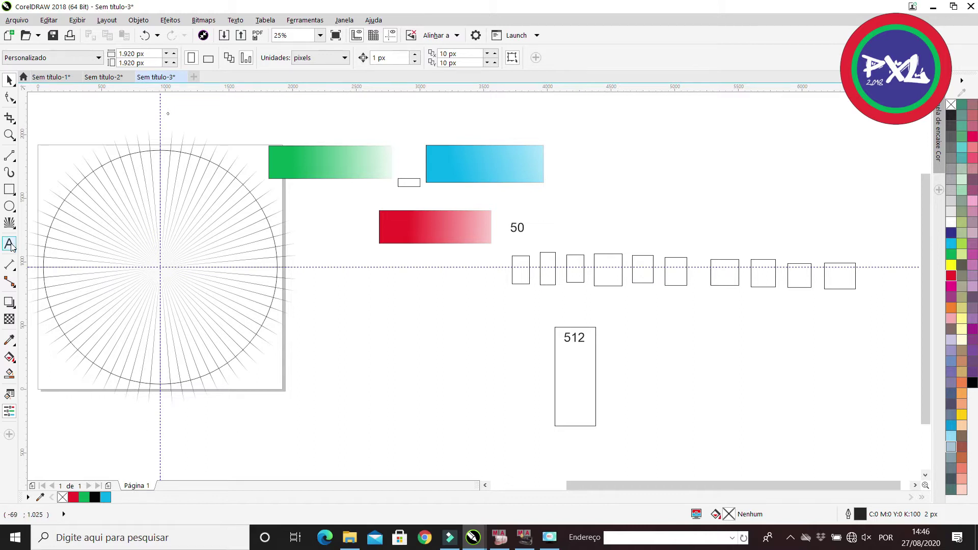
# - Duplicate the tall rectangle with its 512 label, placing the copy beside the original
pyautogui.press('F6')
pyautogui.press('space')
pyautogui.moveTo(531, 326); pyautogui.dragTo(625, 456)
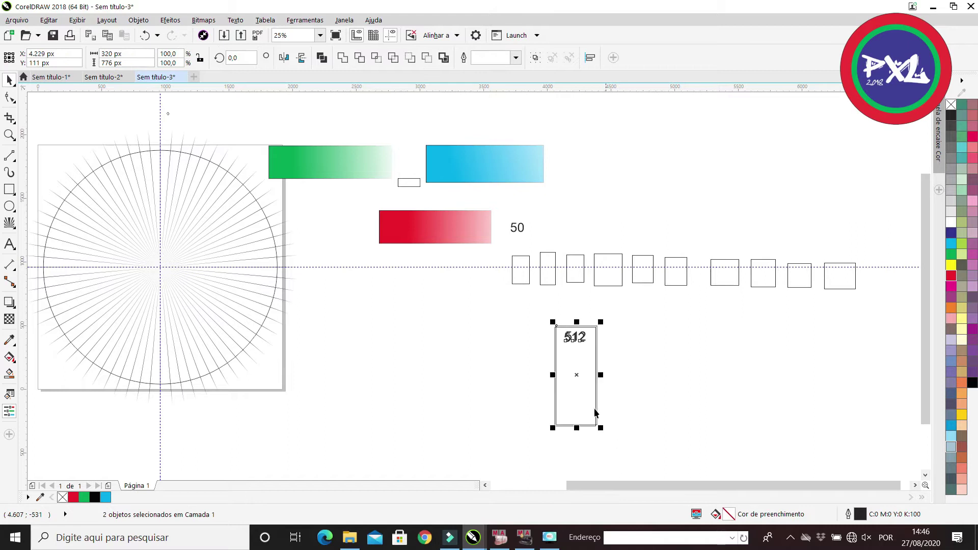
pyautogui.moveTo(575, 377); pyautogui.dragTo(663, 375)
pyautogui.moveTo(500, 247); pyautogui.dragTo(887, 304)
pyautogui.click(882, 304)
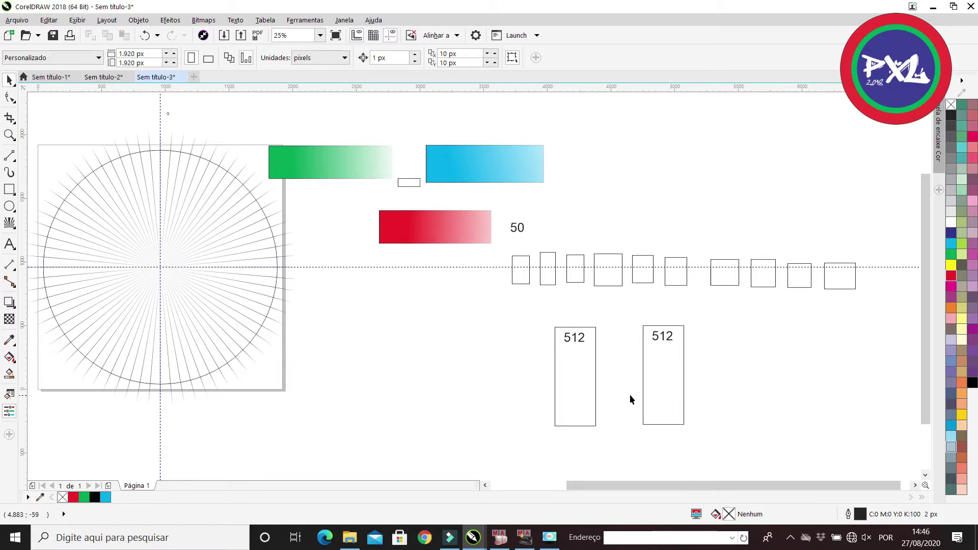
# - Place an unlabelled copy of the second tall rectangle beside it, following the same row
pyautogui.click(651, 383)
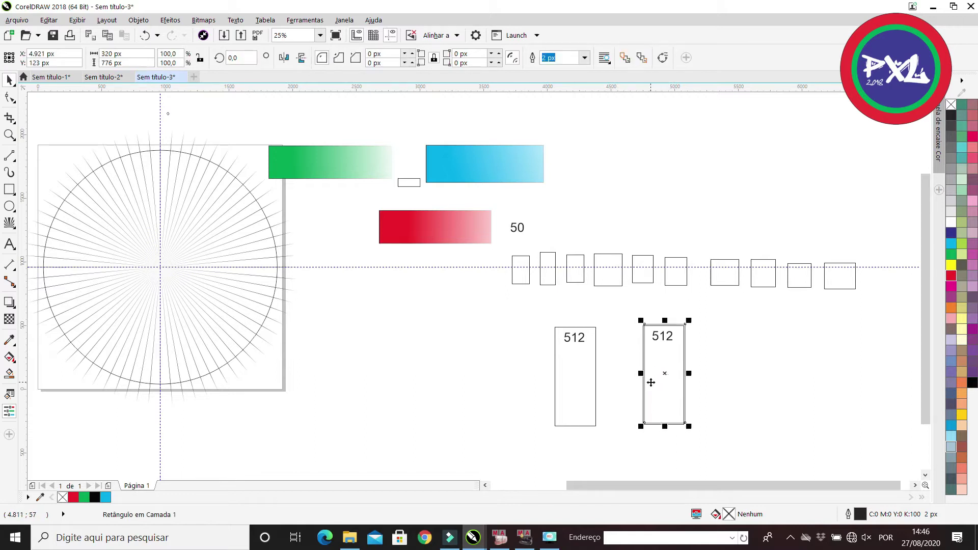
pyautogui.moveTo(655, 375); pyautogui.dragTo(725, 371)
pyautogui.click(725, 371)
pyautogui.hotkey('ctrl', 'r')
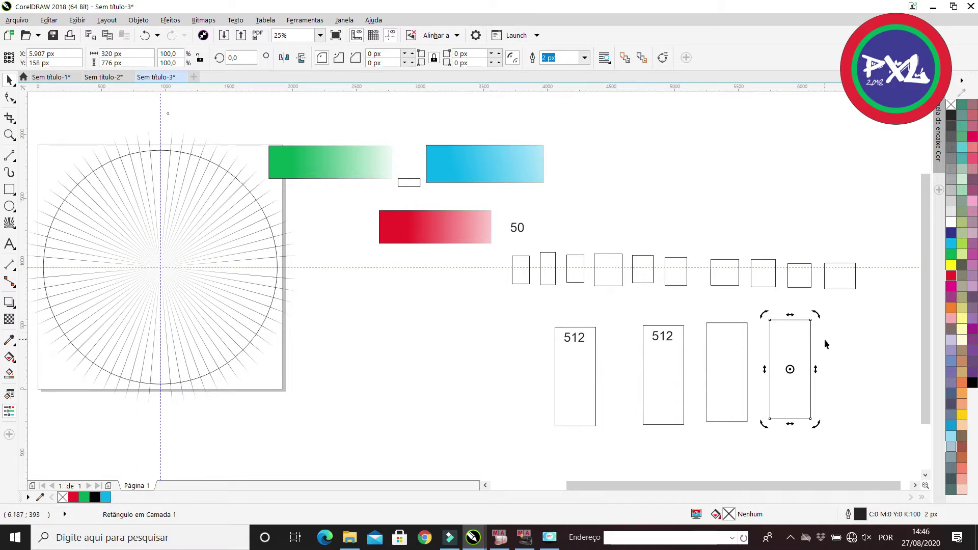
pyautogui.moveTo(754, 302); pyautogui.dragTo(833, 439)
pyautogui.press('Delete')
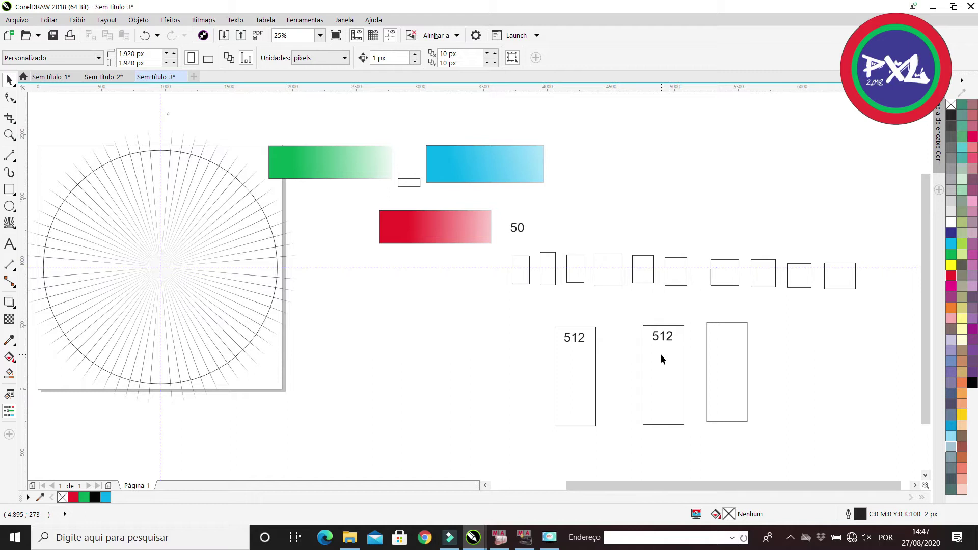
# - Switch to grandMA2 onPC, open the DMX patch of Dim 1, and set the patch readout to absolute address
pyautogui.click(525, 536)
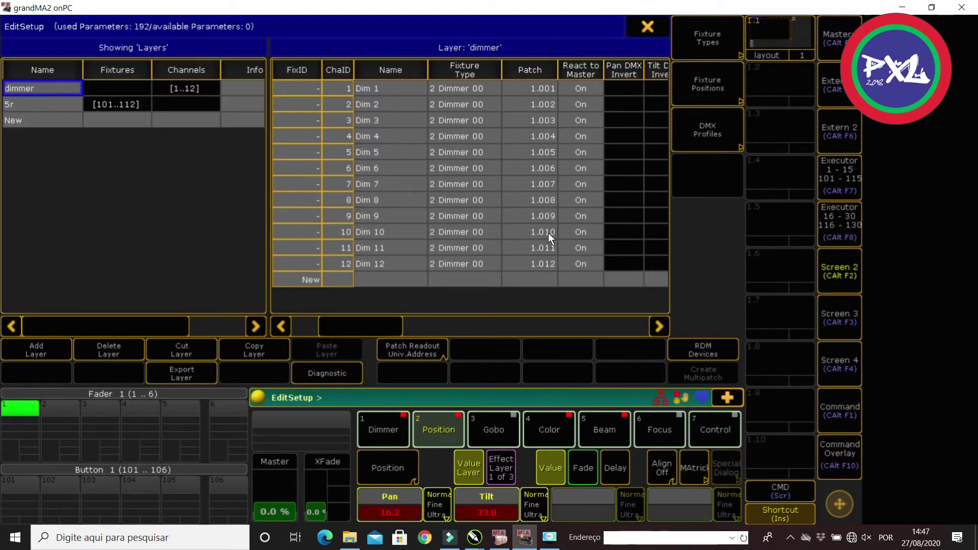
pyautogui.click(541, 91)
pyautogui.click(541, 91)
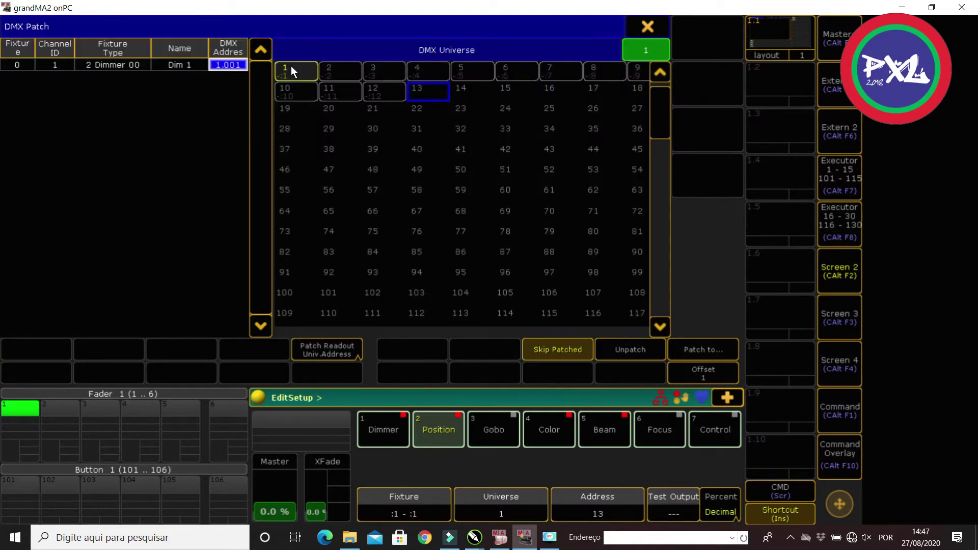
pyautogui.moveTo(655, 98); pyautogui.dragTo(673, 72)
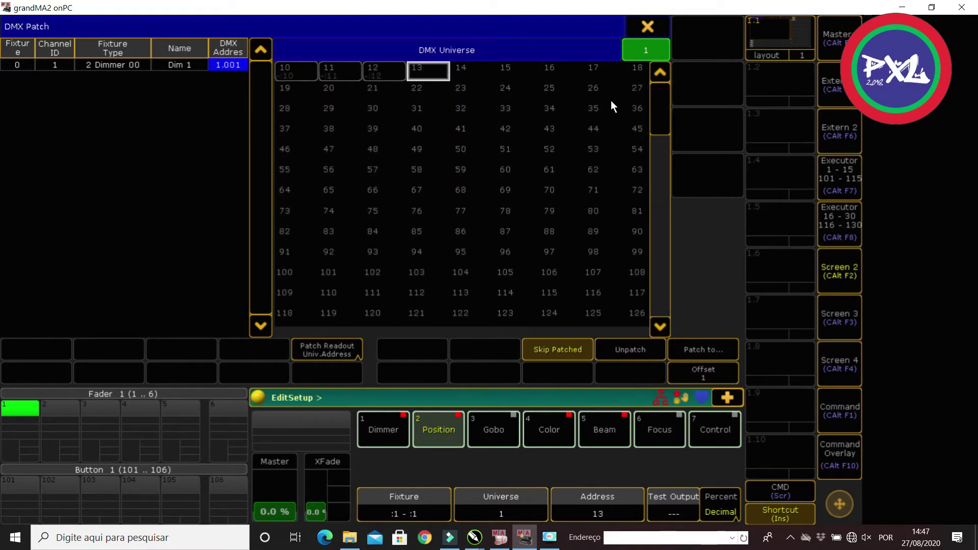
pyautogui.click(346, 354)
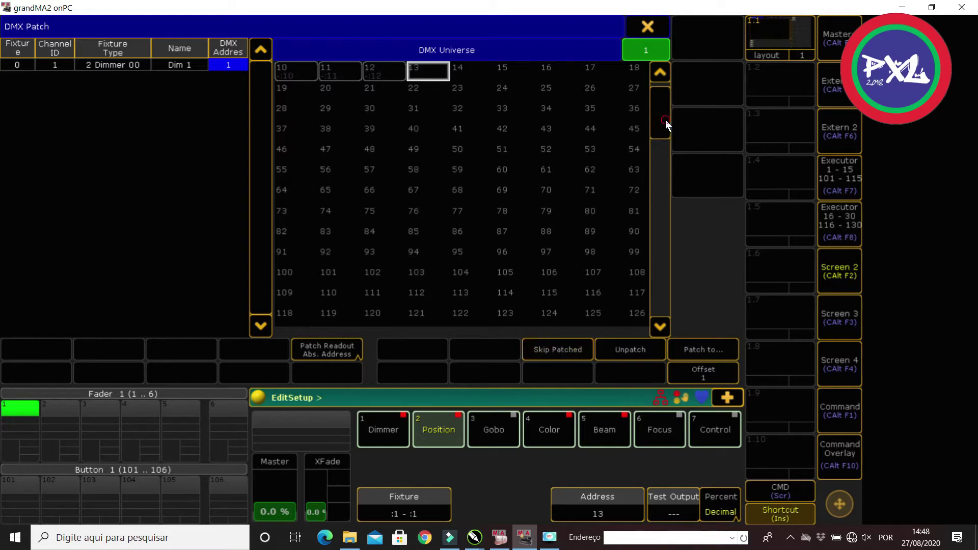
# - Patch Dim 1 to DMX address 41 using the absolute address readout
pyautogui.scroll(1, 665, 120)
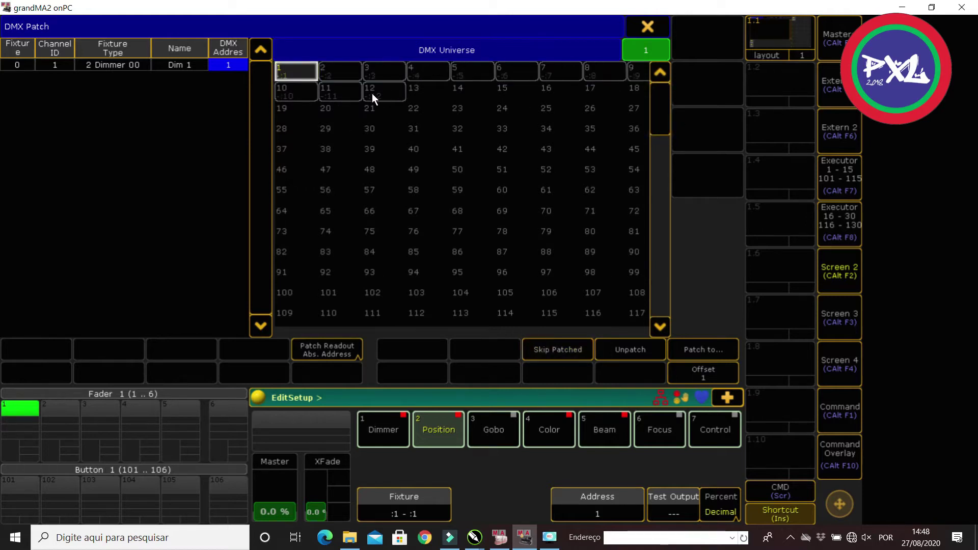
pyautogui.click(336, 356)
pyautogui.click(336, 356)
pyautogui.click(454, 150)
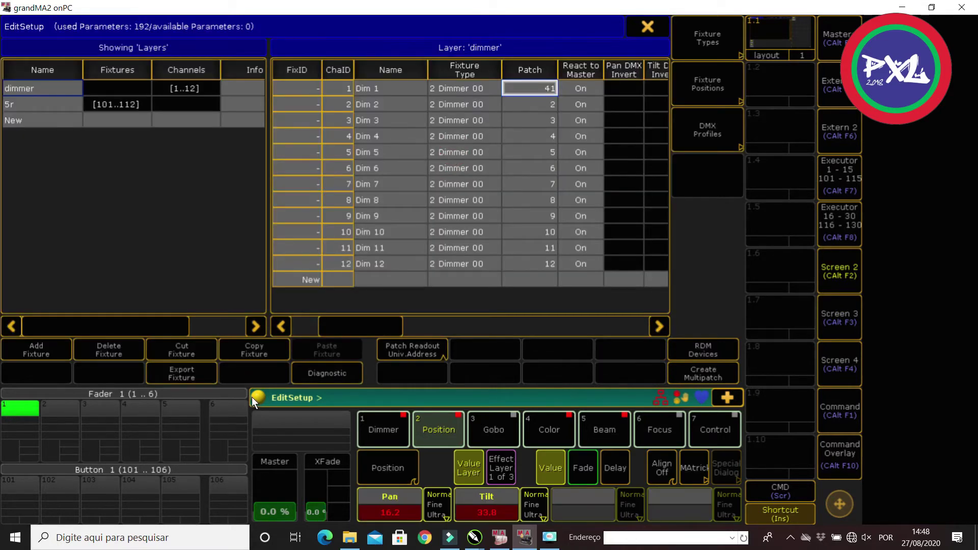
# - Set the patch readout to universe and address, and patch Dim 1 to address 59 of universe 1
pyautogui.click(539, 89)
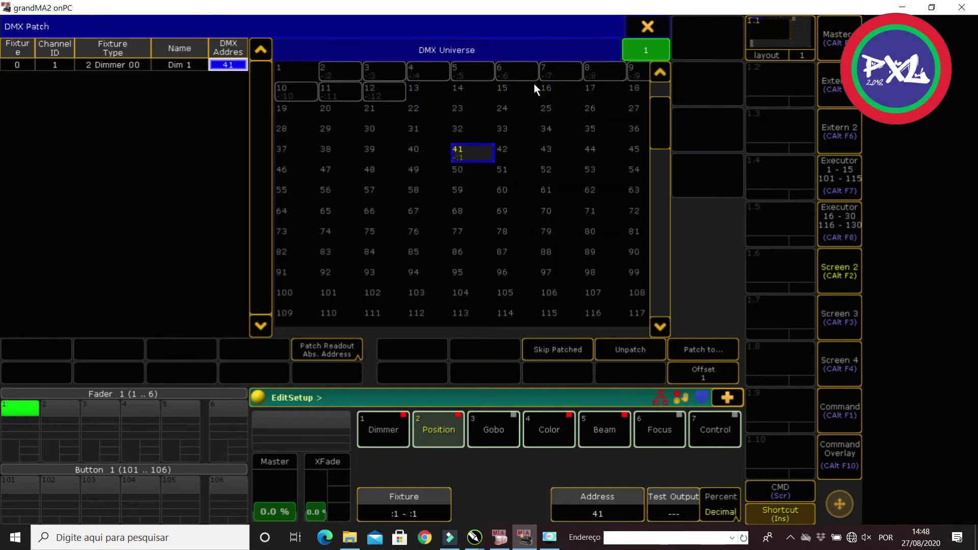
pyautogui.click(328, 352)
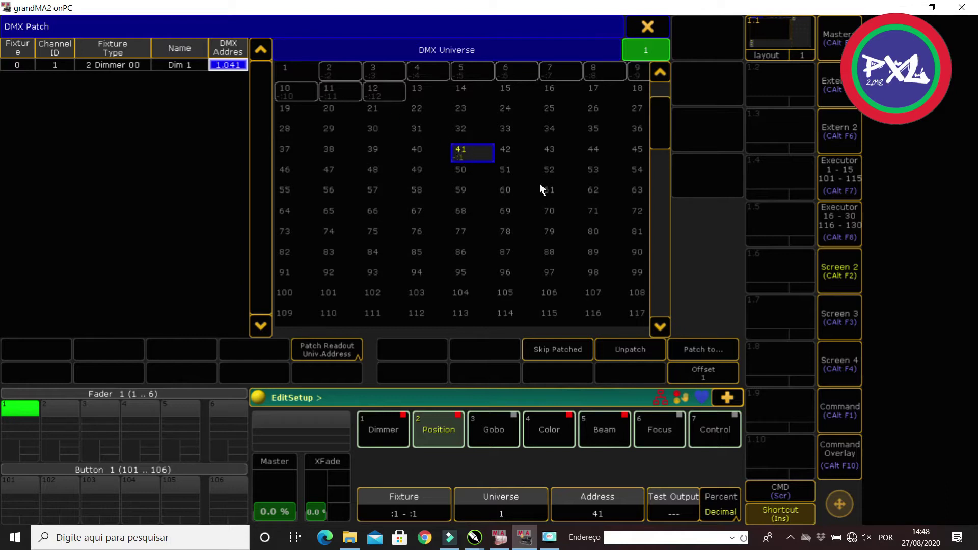
pyautogui.click(460, 191)
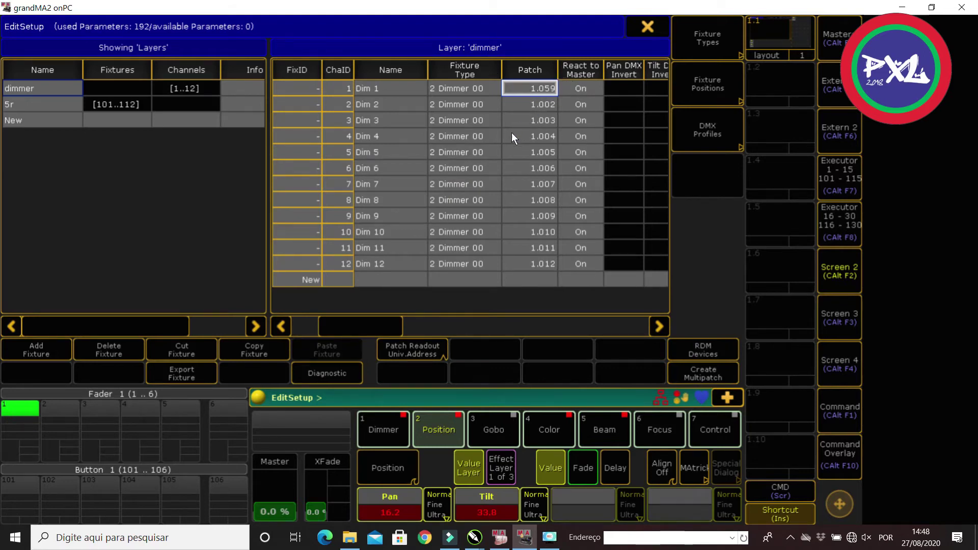
# - Patch Dim 1 to address 1 of universe 1 and select the dimmer layer
pyautogui.click(541, 90)
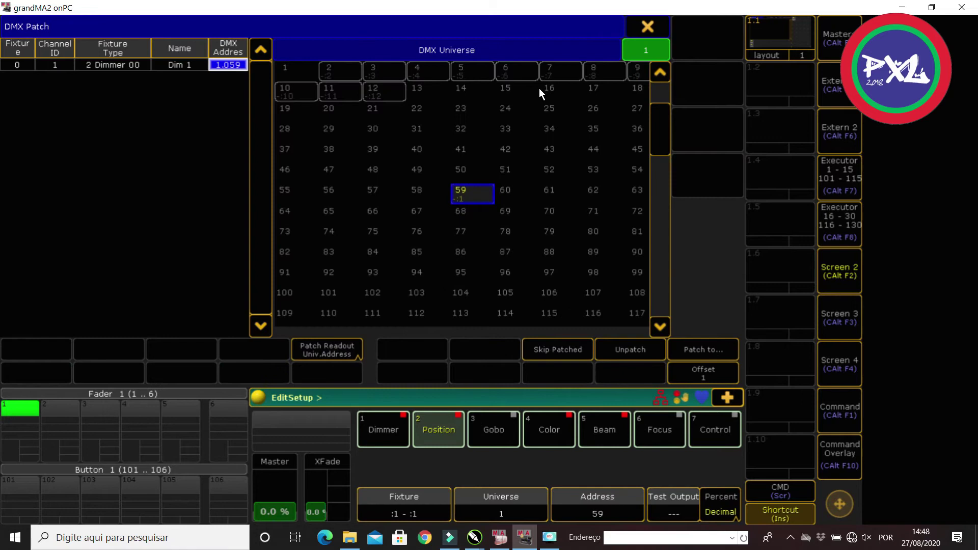
pyautogui.click(289, 72)
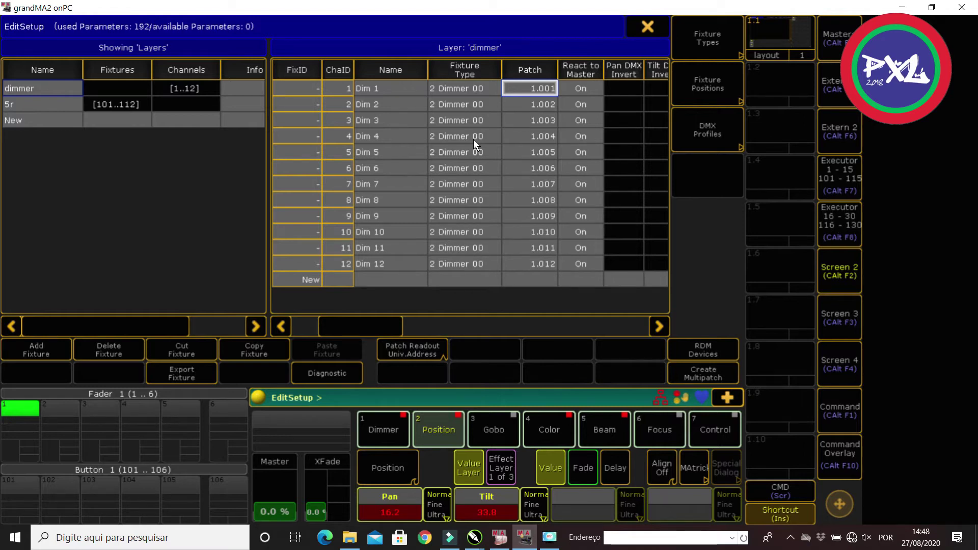
pyautogui.click(55, 90)
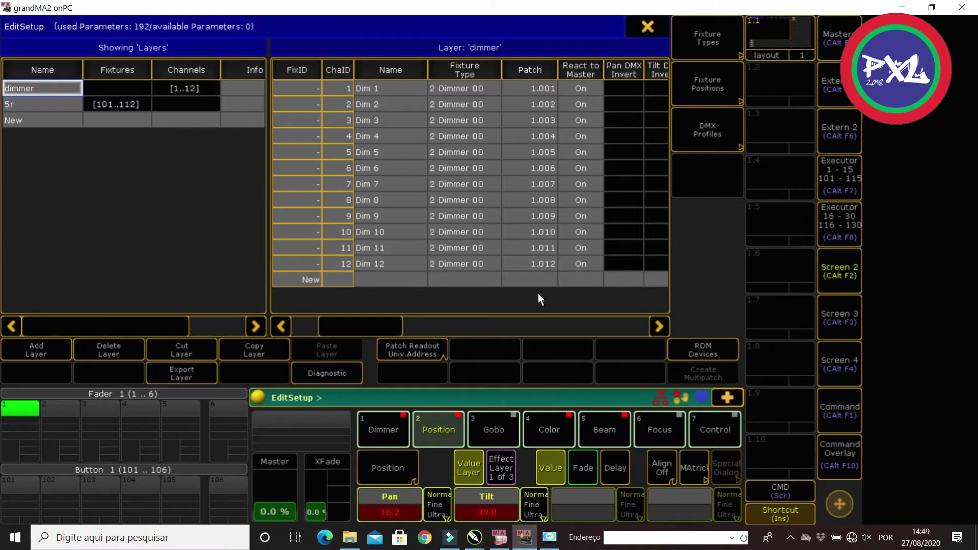
# - Compare the patch addresses of the fixtures in the 5r layer with those in the dimmer layer
pyautogui.click(35, 105)
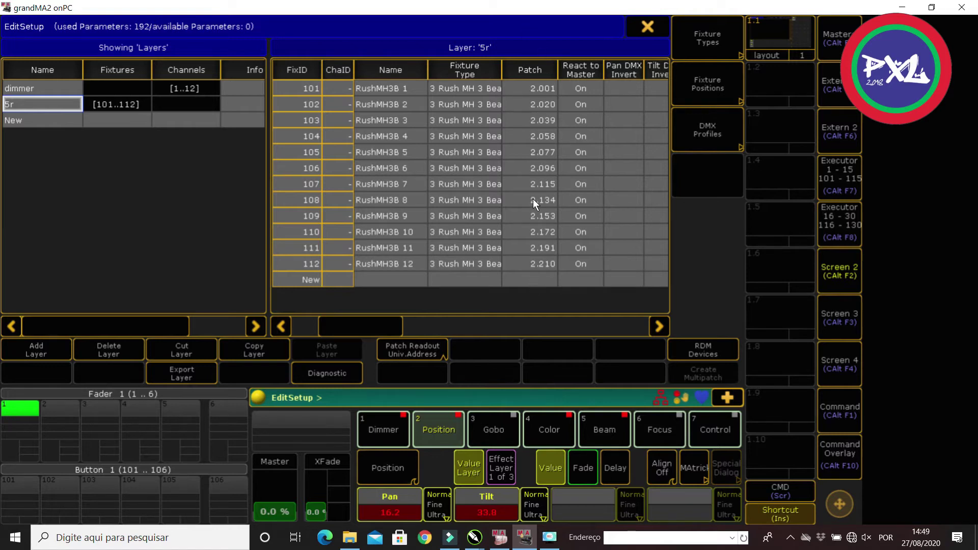
pyautogui.click(43, 93)
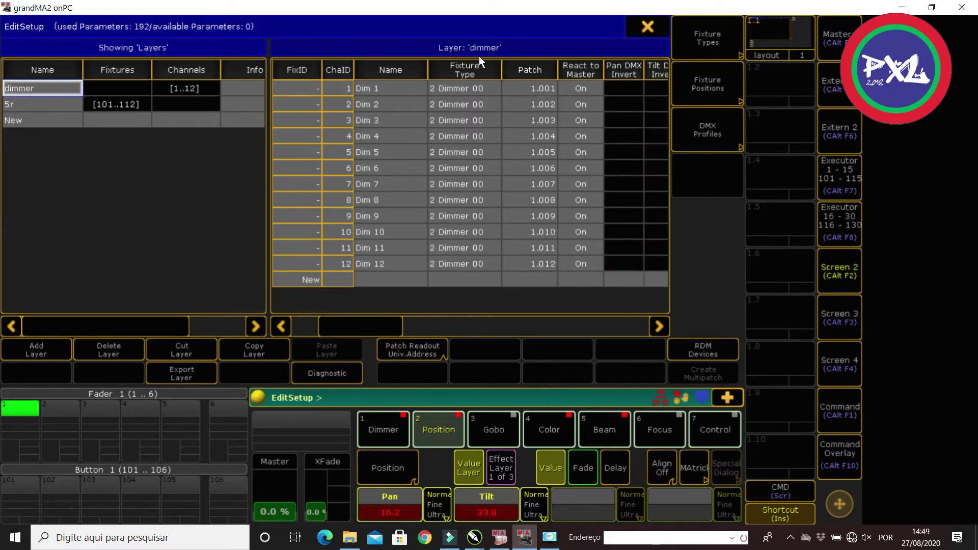
pyautogui.click(57, 103)
pyautogui.click(26, 89)
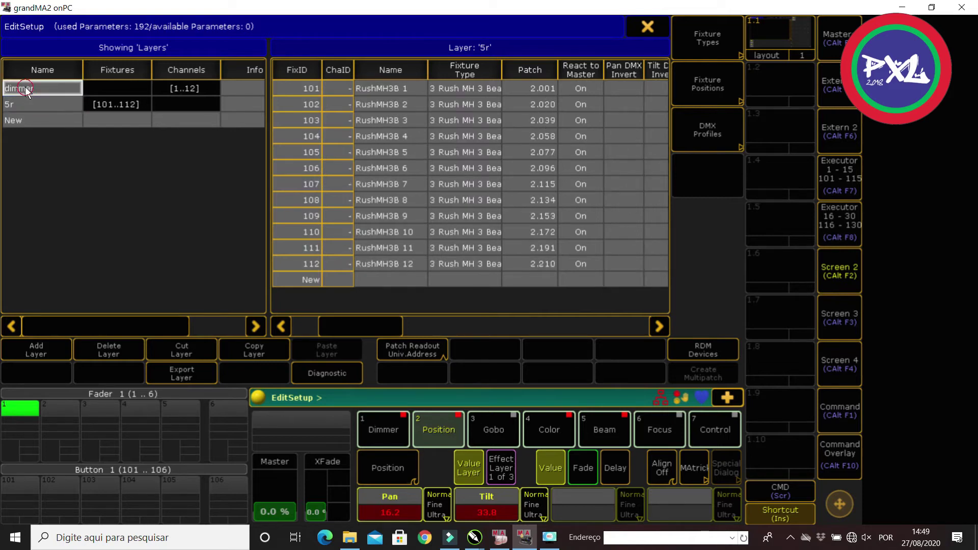
pyautogui.click(31, 104)
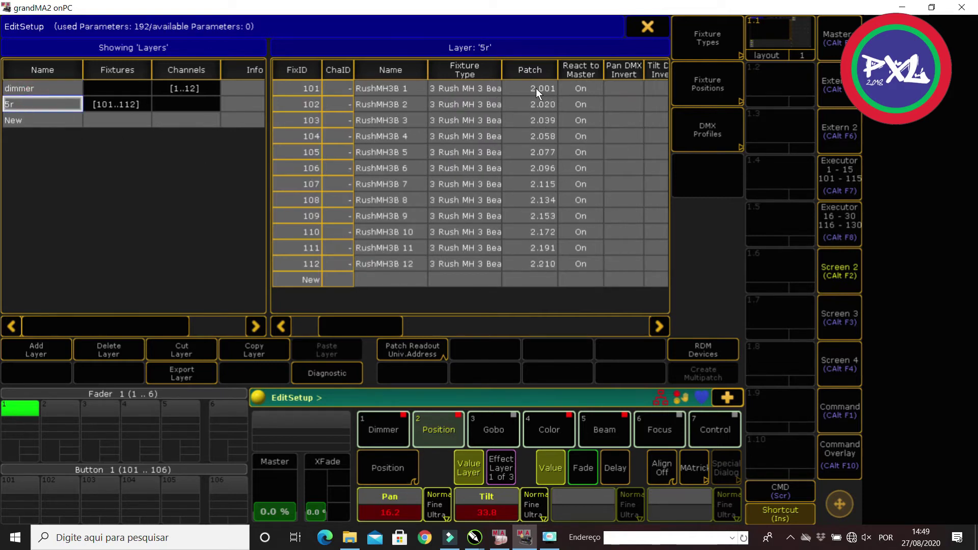